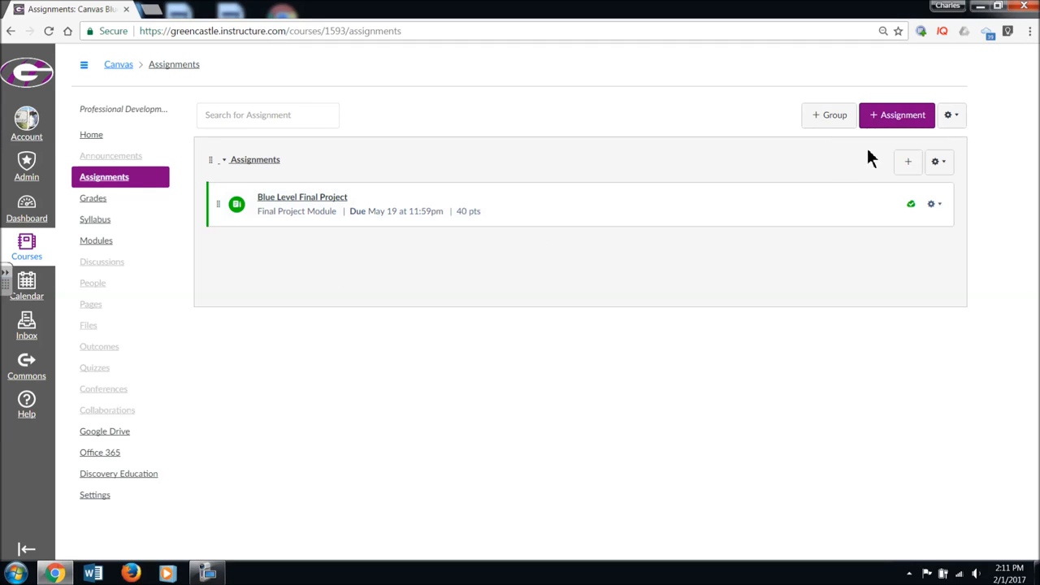
Create a new assignment named "Peer Editing Example"
{"action": "left_click", "coordinate": [883, 122]}
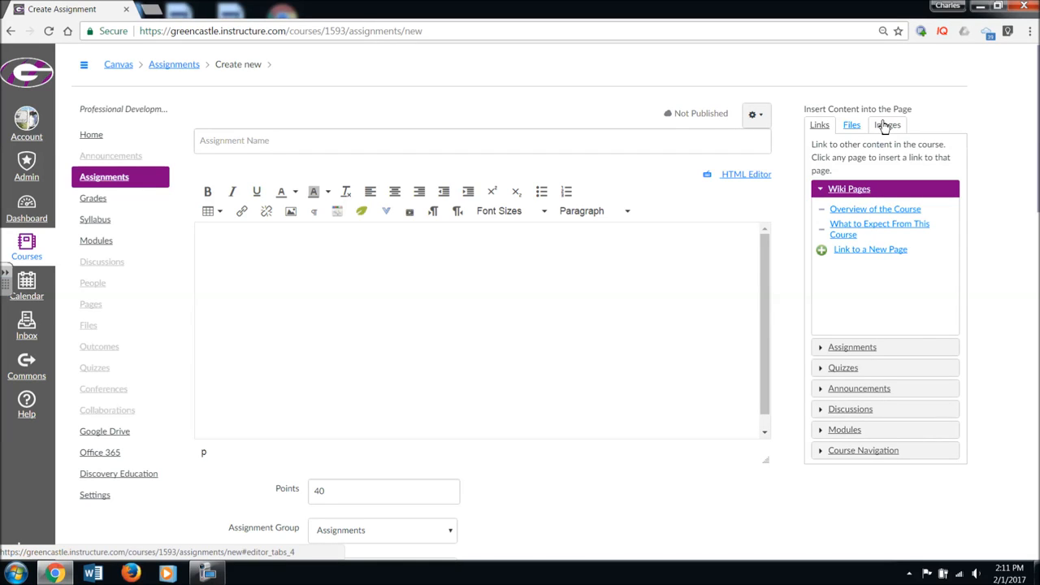
{"action": "left_click", "coordinate": [357, 148]}
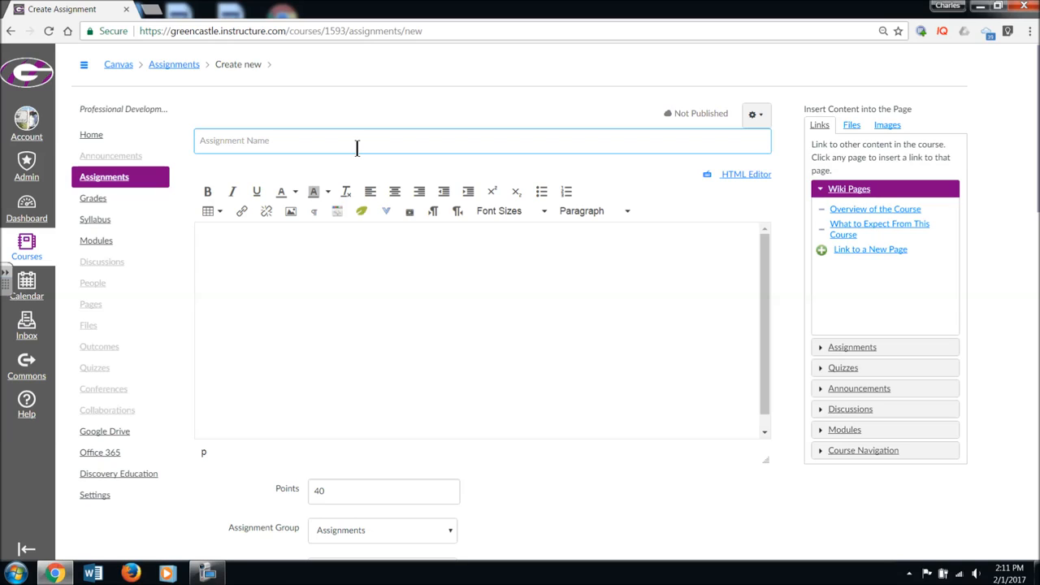
{"action": "type", "text": "Peer Editing Example"}
Enter "Description/Directions" as the assignment's description
{"action": "left_click", "coordinate": [547, 293]}
{"action": "type", "text": "Desc"}
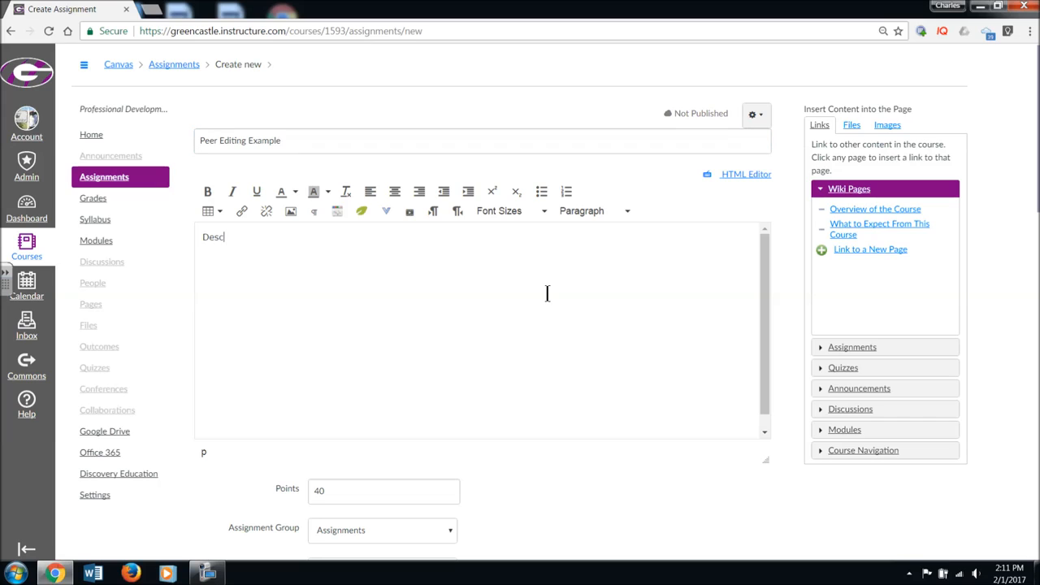
{"action": "type", "text": "ription/Directions"}
{"action": "scroll", "coordinate": [542, 305], "scroll_direction": "down", "scroll_amount": 2}
{"action": "scroll", "coordinate": [541, 307], "scroll_direction": "up", "scroll_amount": 2}
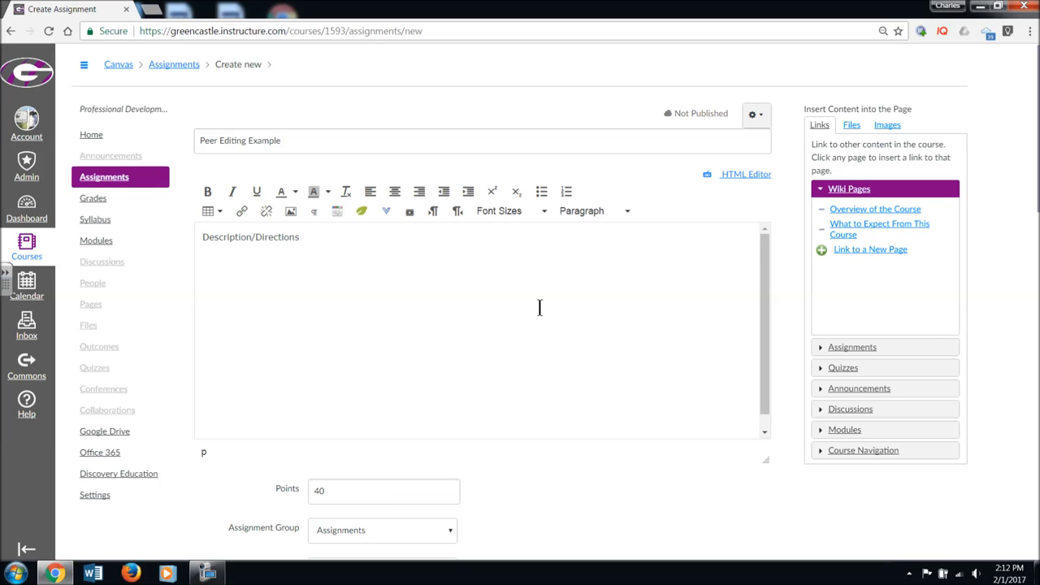
Review the assignment's points, assignment group, grade display, submission type, group assignment and peer review settings
{"action": "scroll", "coordinate": [552, 309], "scroll_direction": "down", "scroll_amount": 2}
{"action": "scroll", "coordinate": [553, 310], "scroll_direction": "down", "scroll_amount": 1}
{"action": "scroll", "coordinate": [552, 310], "scroll_direction": "down", "scroll_amount": 5}
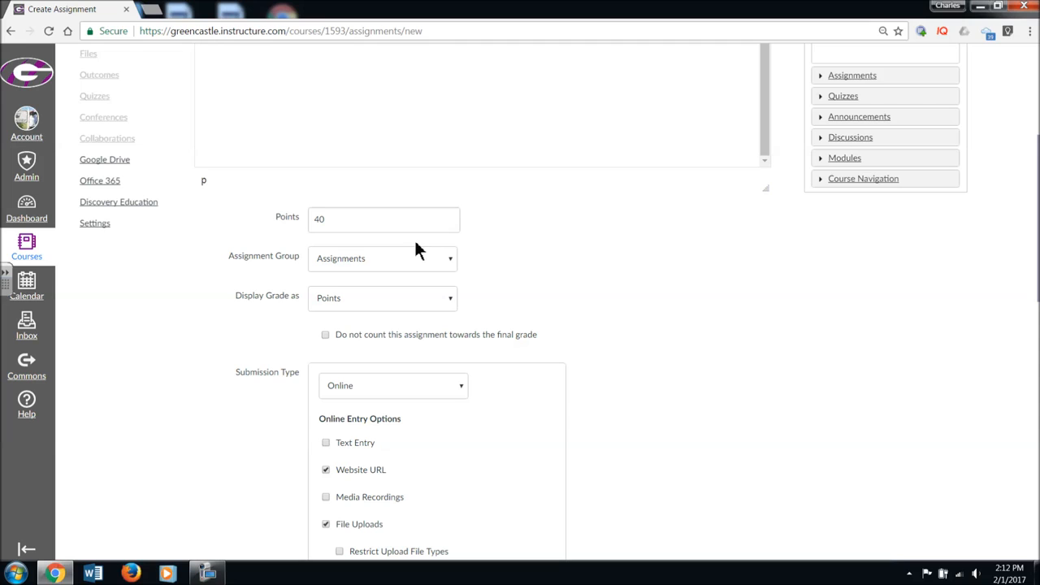
{"action": "left_click", "coordinate": [449, 268]}
{"action": "left_click", "coordinate": [448, 273]}
{"action": "scroll", "coordinate": [448, 268], "scroll_direction": "down", "scroll_amount": 2}
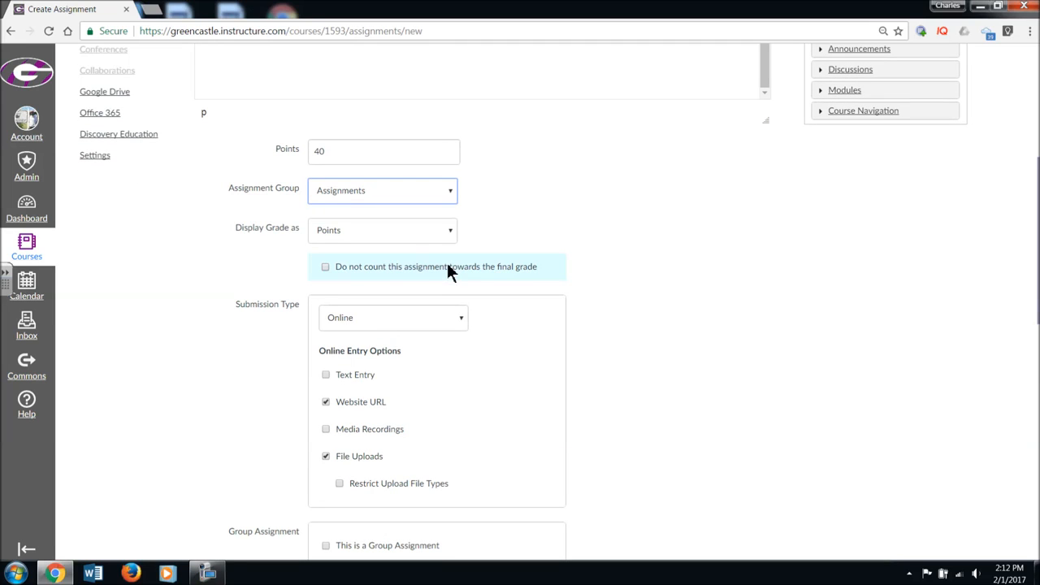
{"action": "scroll", "coordinate": [447, 255], "scroll_direction": "down", "scroll_amount": 3}
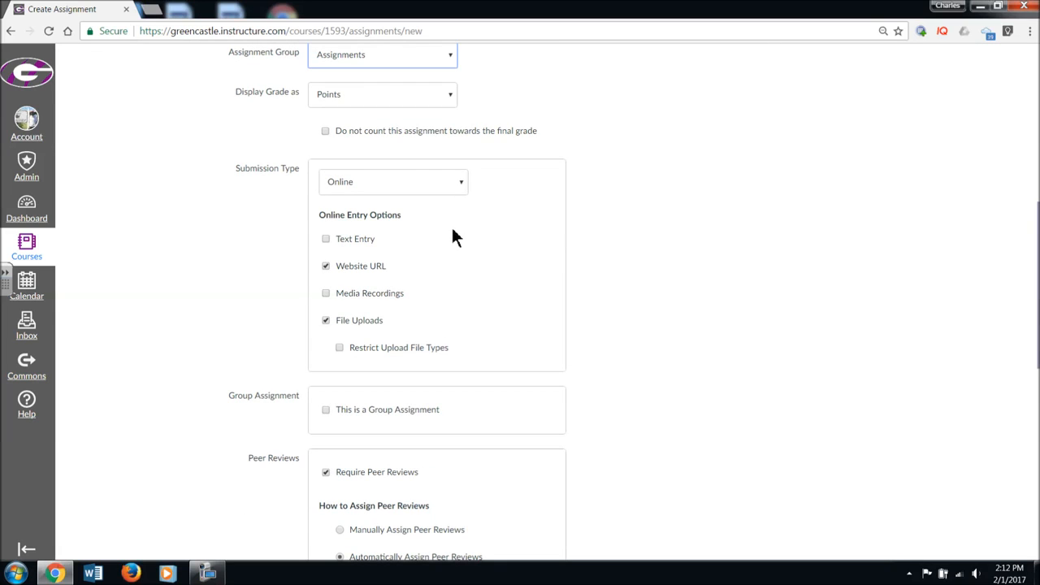
{"action": "scroll", "coordinate": [448, 244], "scroll_direction": "down", "scroll_amount": 3}
{"action": "scroll", "coordinate": [443, 253], "scroll_direction": "down", "scroll_amount": 3}
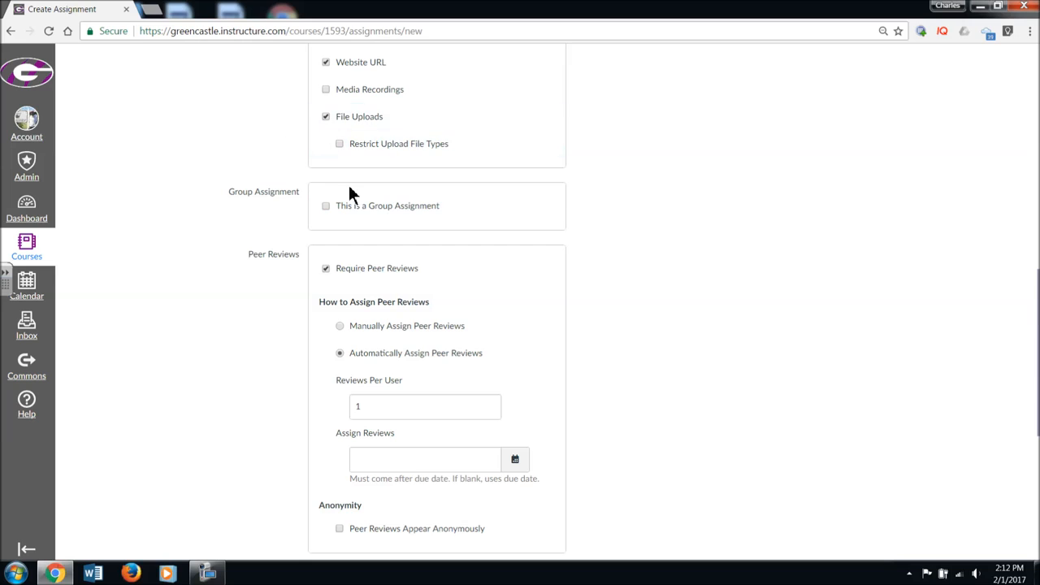
{"action": "scroll", "coordinate": [413, 237], "scroll_direction": "down", "scroll_amount": 2}
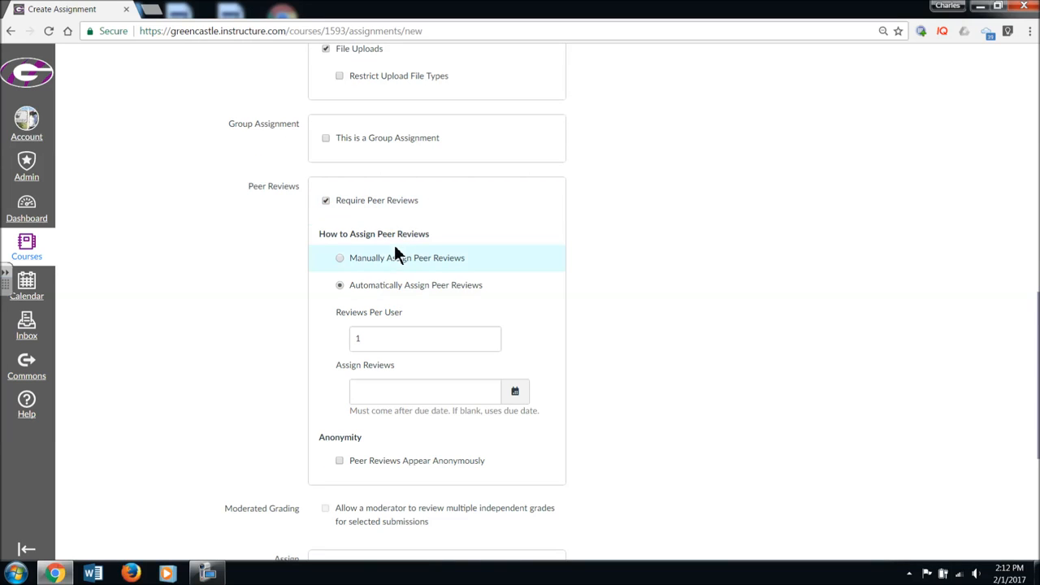
Toggle the peer review requirement off and on, and try manual assignment before returning to automatic assignment
{"action": "left_click", "coordinate": [326, 200]}
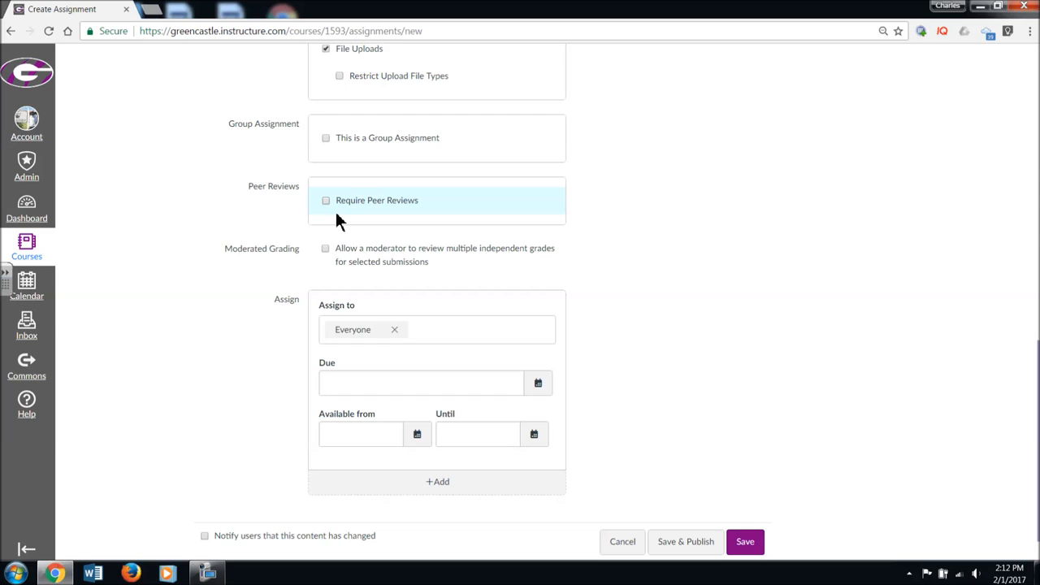
{"action": "left_click", "coordinate": [329, 204]}
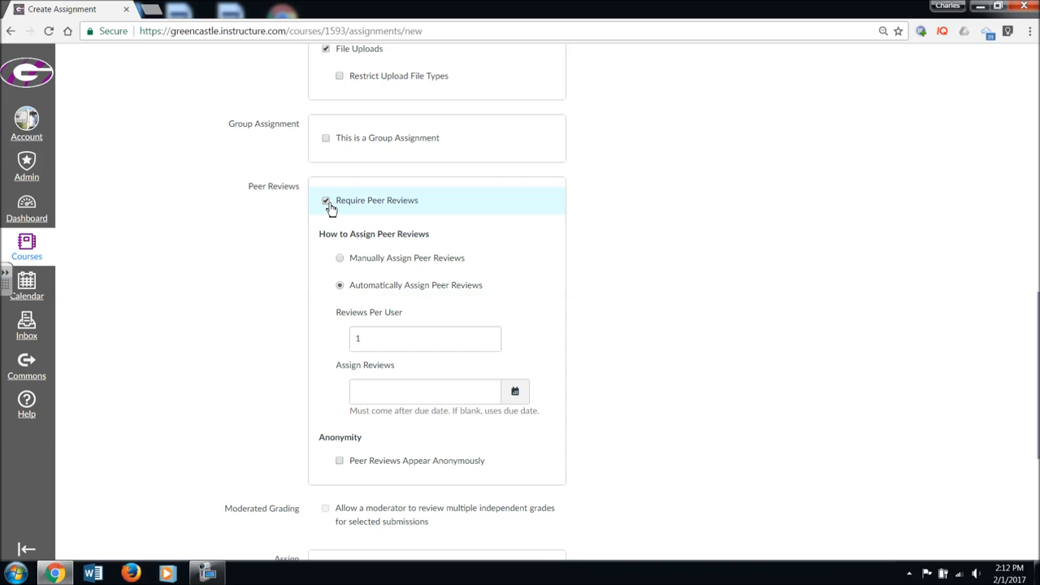
{"action": "left_click", "coordinate": [340, 261]}
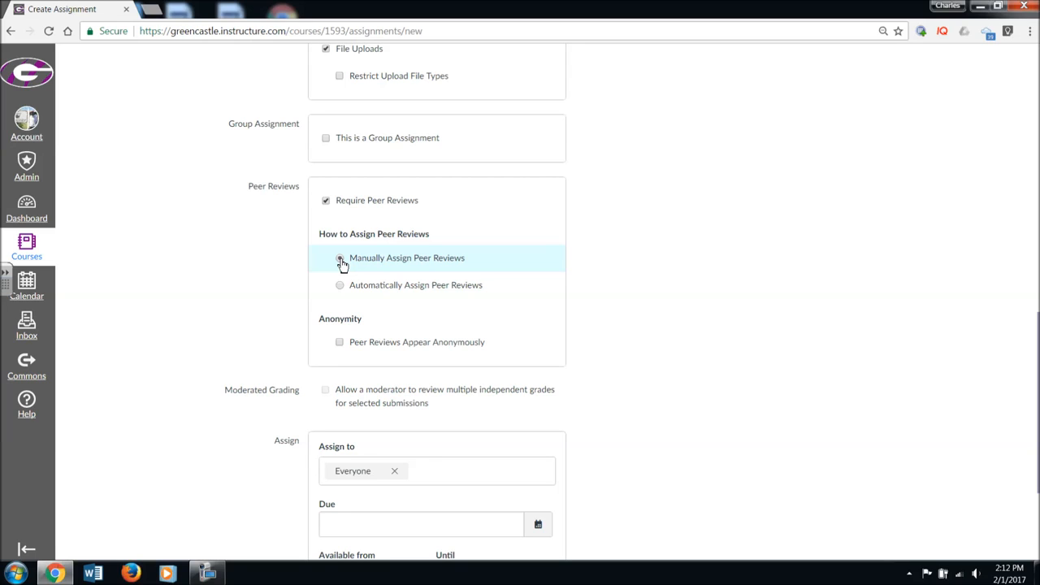
{"action": "left_click", "coordinate": [338, 285]}
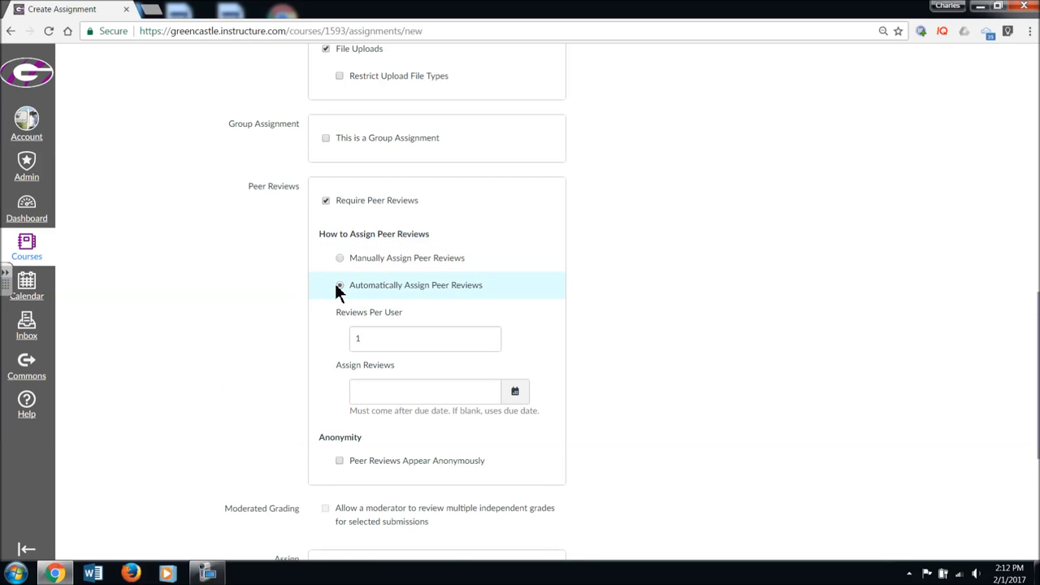
{"action": "left_click", "coordinate": [394, 392]}
{"action": "left_click", "coordinate": [393, 338]}
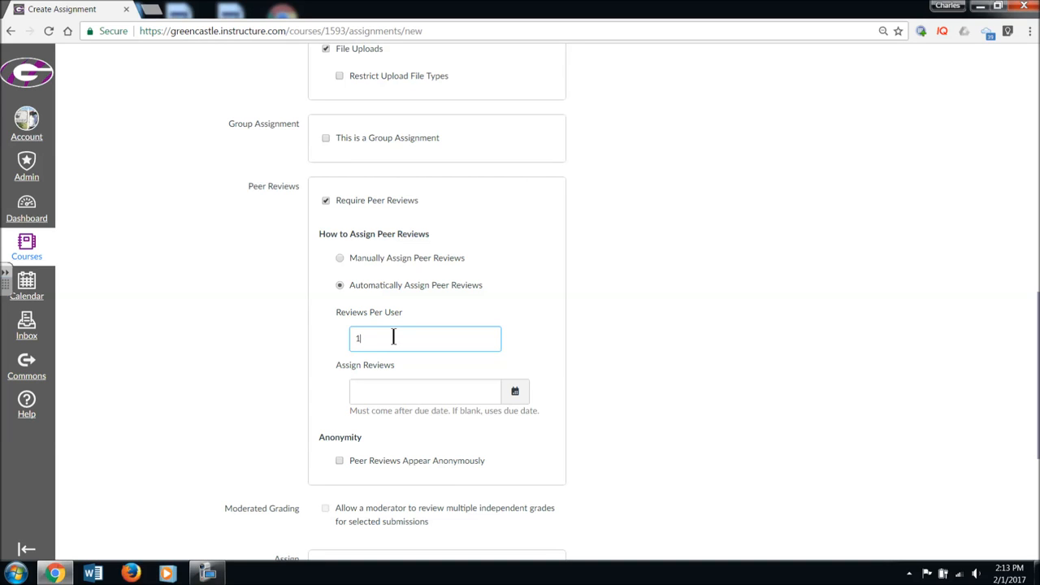
Set the assignment's due date to Feb 28 at 11:59pm
{"action": "scroll", "coordinate": [415, 390], "scroll_direction": "down", "scroll_amount": 3}
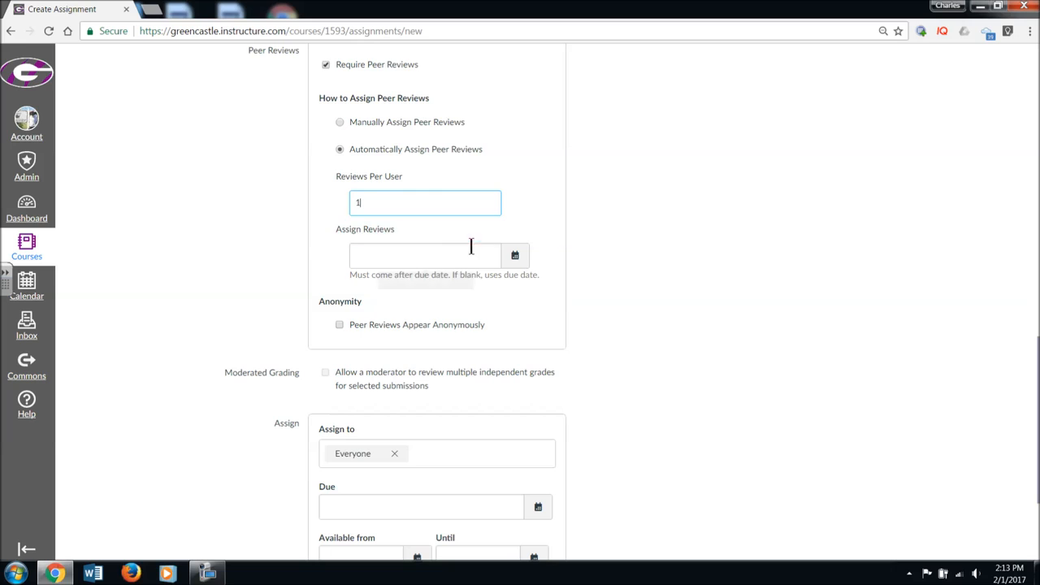
{"action": "scroll", "coordinate": [490, 268], "scroll_direction": "down", "scroll_amount": 2}
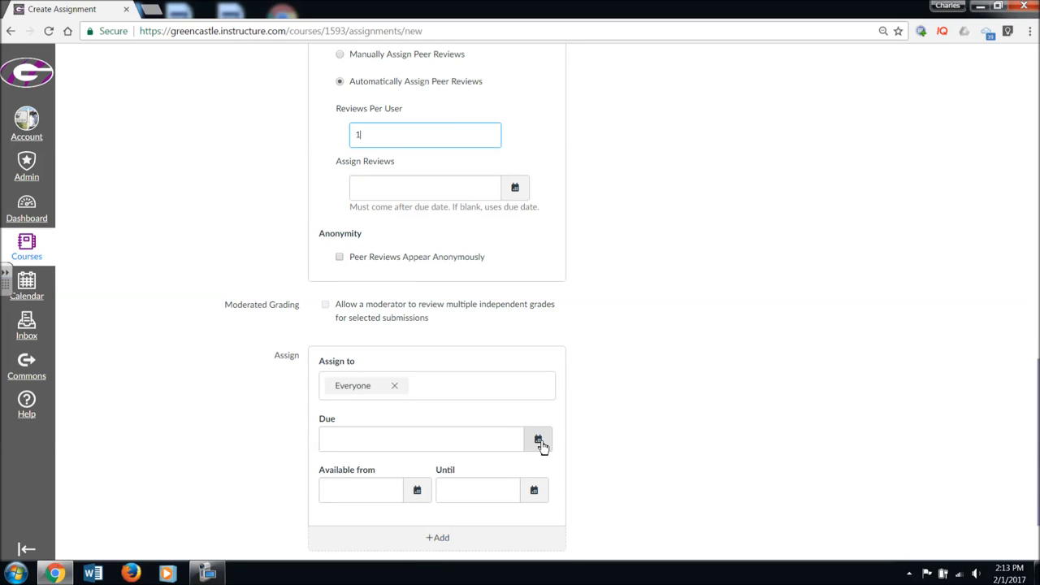
{"action": "left_click", "coordinate": [539, 441]}
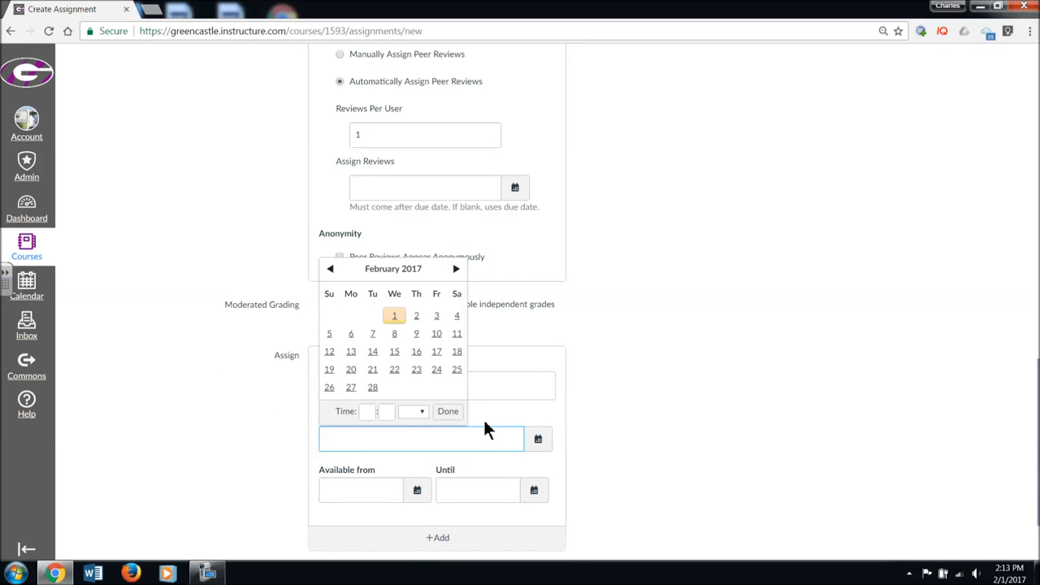
{"action": "left_click", "coordinate": [373, 386]}
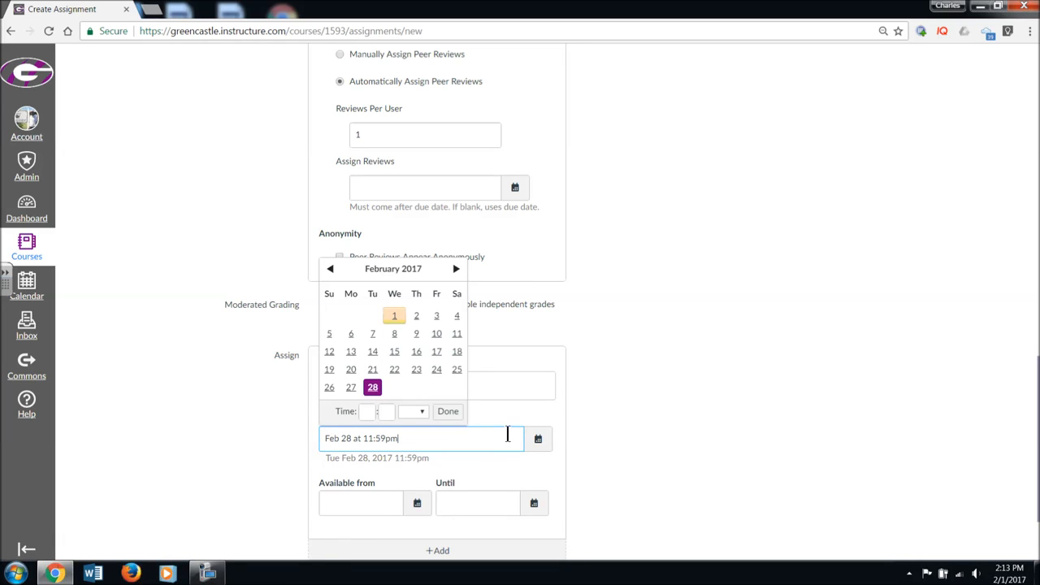
{"action": "left_click", "coordinate": [552, 326]}
Set the date for automatically assigning peer reviews to Mar 1, 2017
{"action": "left_click", "coordinate": [519, 189]}
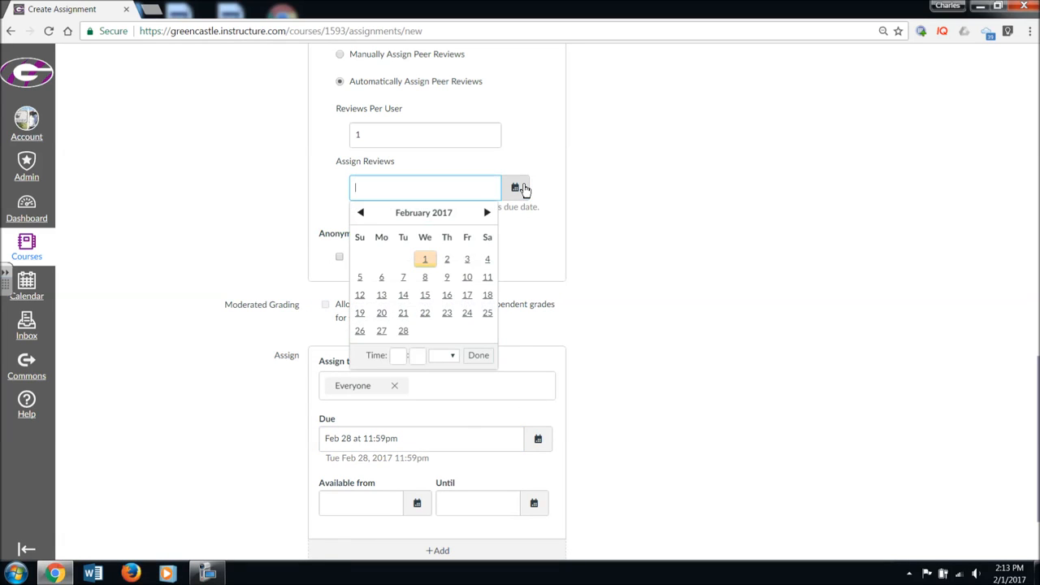
{"action": "left_click", "coordinate": [487, 213]}
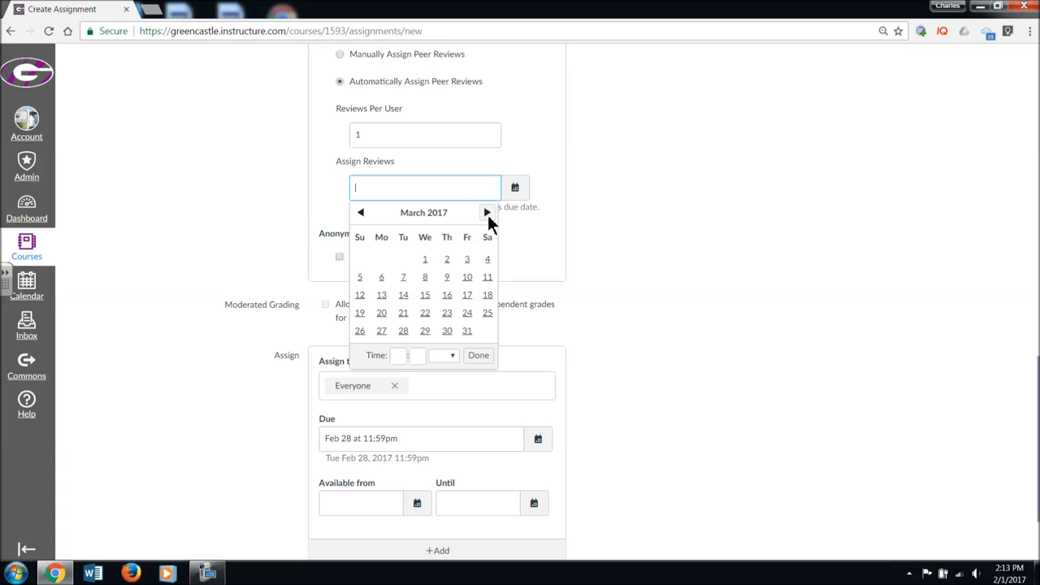
{"action": "left_click", "coordinate": [424, 260]}
{"action": "left_click", "coordinate": [559, 167]}
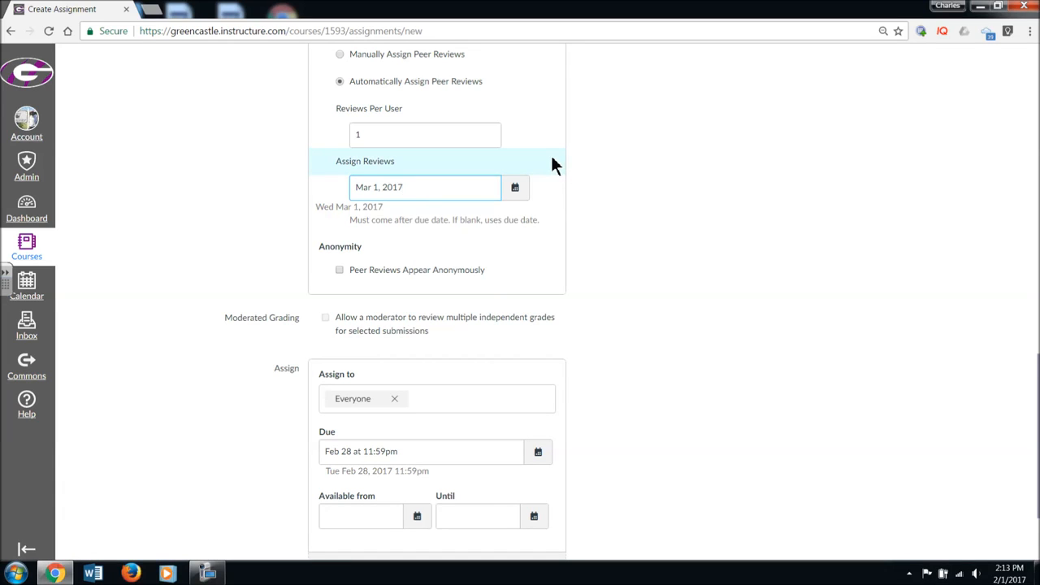
Make the peer reviews appear anonymously and save the assignment without publishing it
{"action": "scroll", "coordinate": [550, 154], "scroll_direction": "up", "scroll_amount": 1}
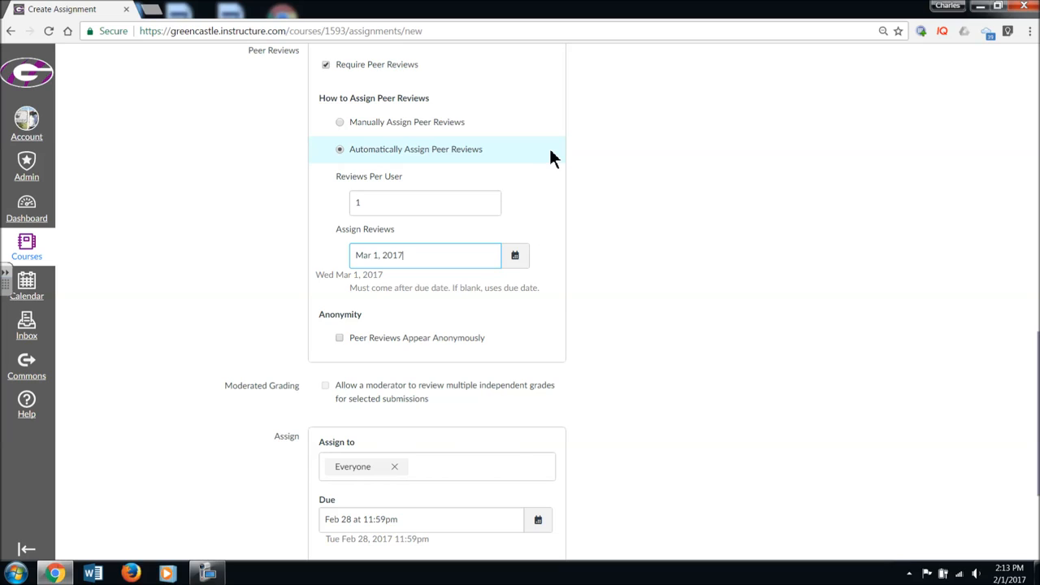
{"action": "left_click", "coordinate": [341, 340]}
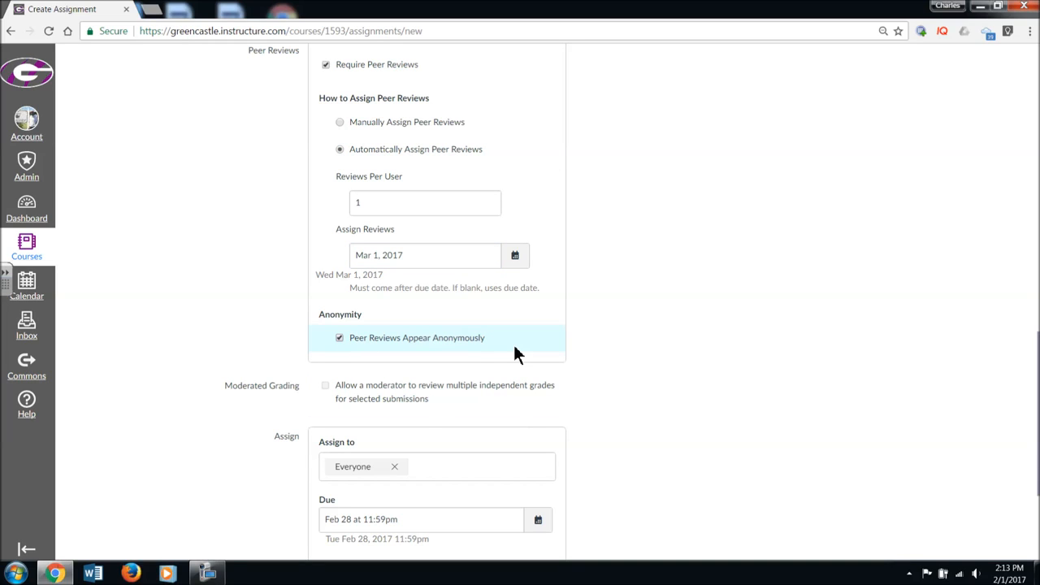
{"action": "scroll", "coordinate": [525, 354], "scroll_direction": "down", "scroll_amount": 3}
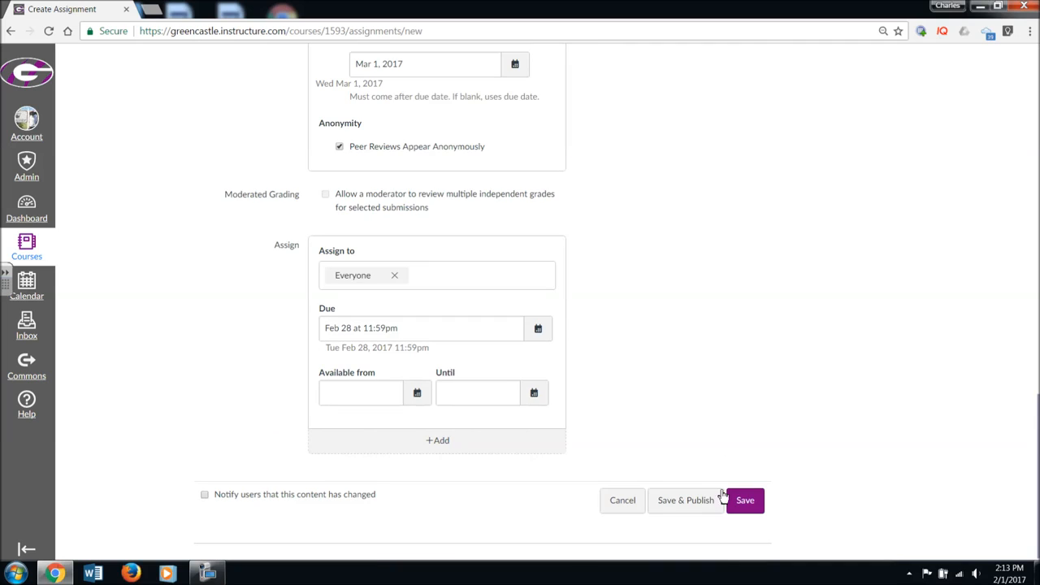
{"action": "left_click", "coordinate": [744, 501]}
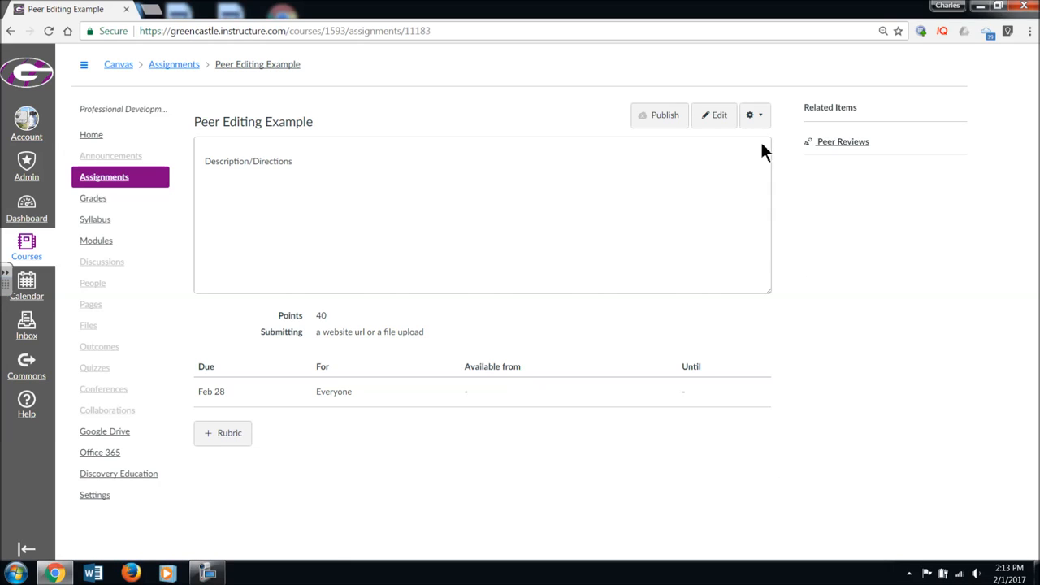
Check the assignment's peer review list, and edit the assignment to use manually assigned peer reviews, saving the change
{"action": "left_click", "coordinate": [819, 151]}
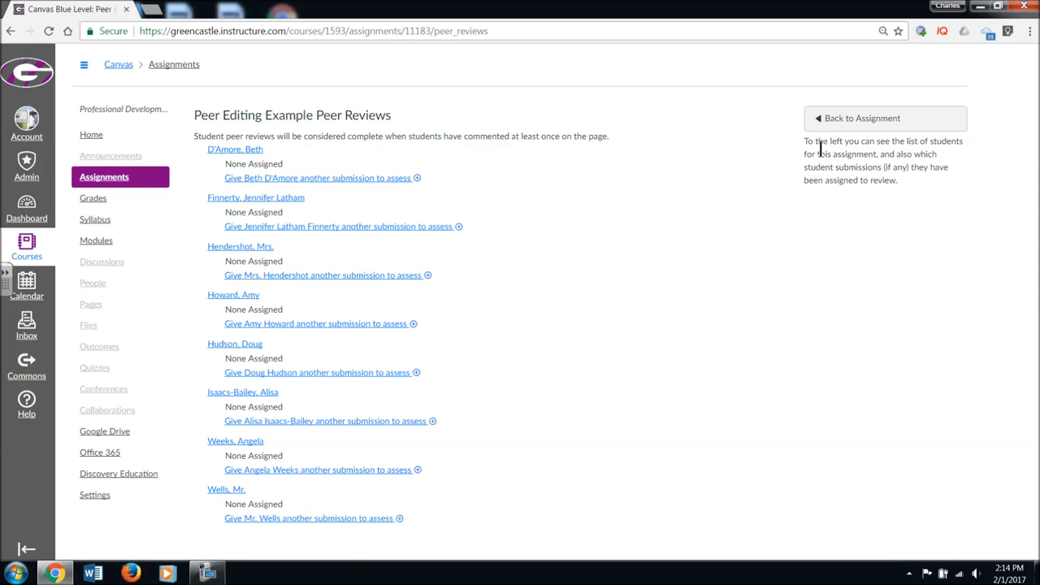
{"action": "left_click", "coordinate": [901, 117]}
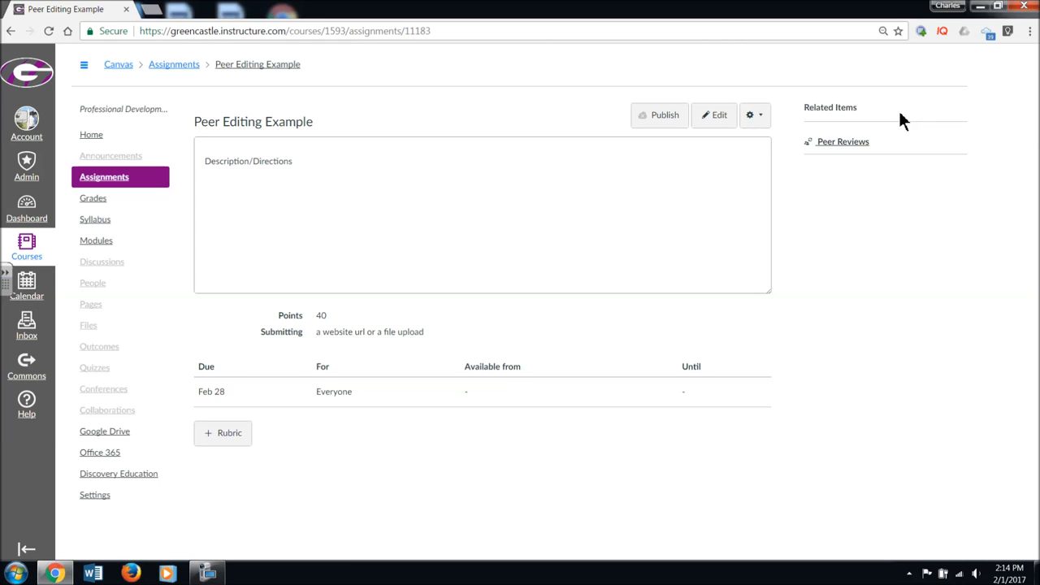
{"action": "left_click", "coordinate": [719, 118]}
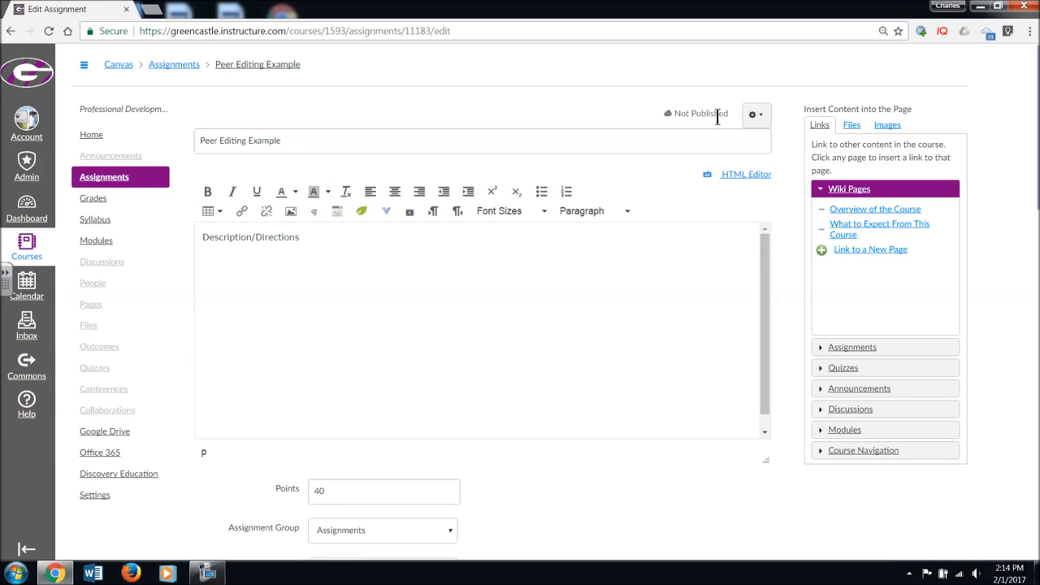
{"action": "scroll", "coordinate": [671, 252], "scroll_direction": "down", "scroll_amount": 1}
{"action": "left_click_drag", "start_coordinate": [1037, 113], "coordinate": [1037, 342]}
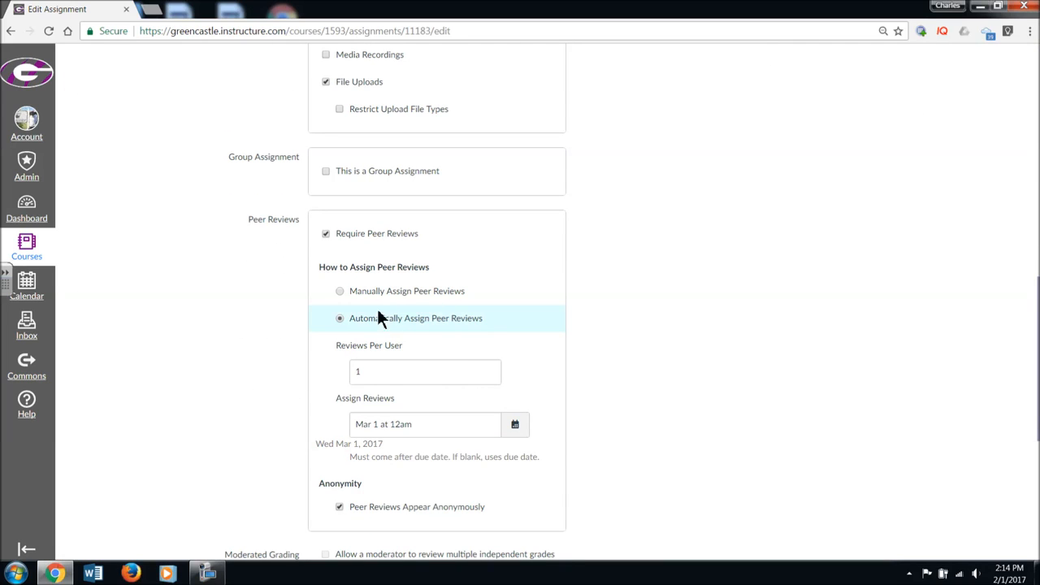
{"action": "left_click", "coordinate": [339, 293]}
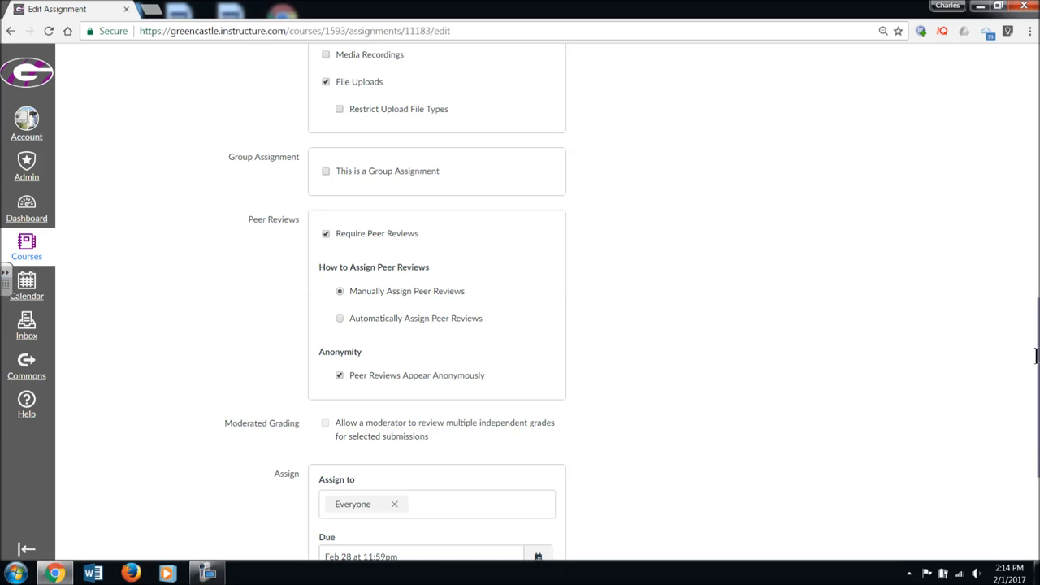
{"action": "left_click_drag", "start_coordinate": [1030, 353], "coordinate": [1030, 430]}
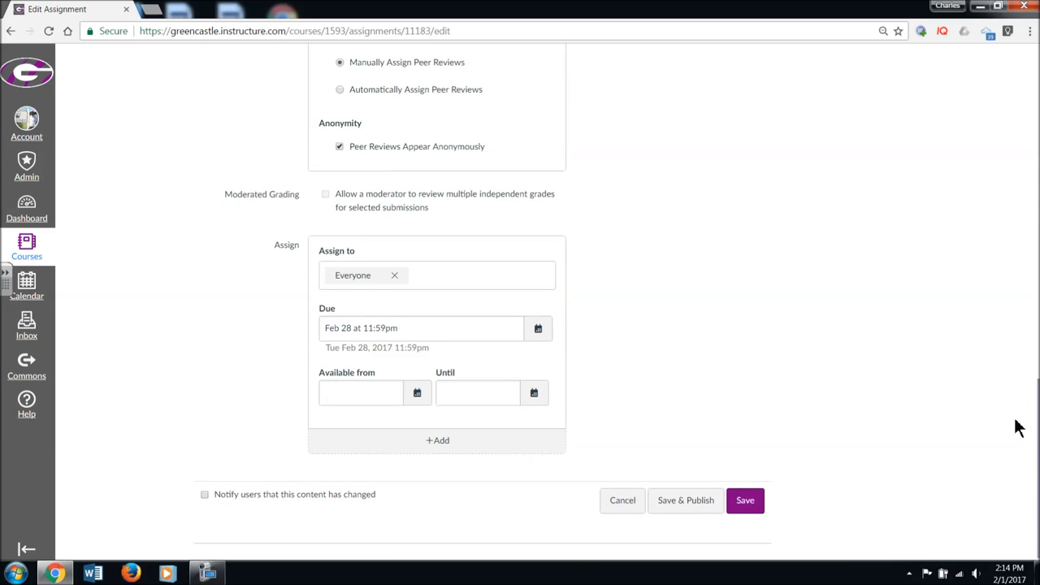
{"action": "left_click", "coordinate": [744, 501]}
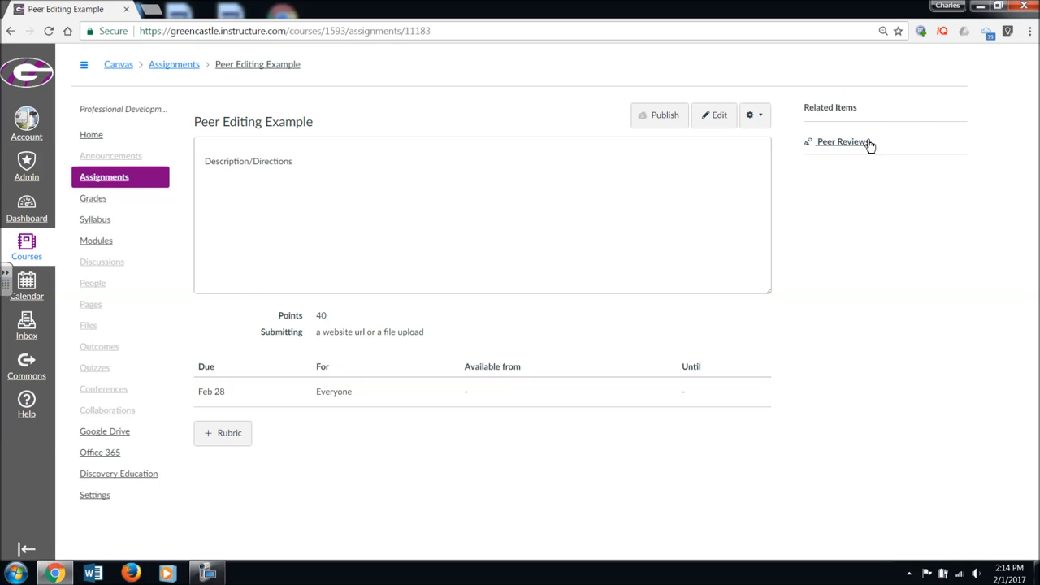
Open the assignment's peer review list and select the fifth listed student as the submission for the first listed student to assess
{"action": "left_click", "coordinate": [856, 143]}
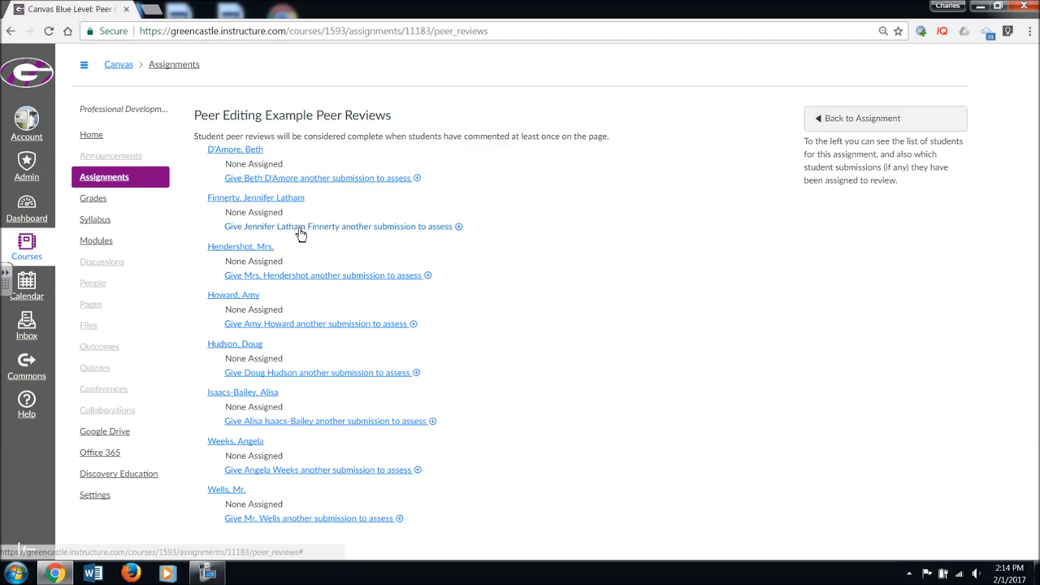
{"action": "left_click", "coordinate": [416, 182]}
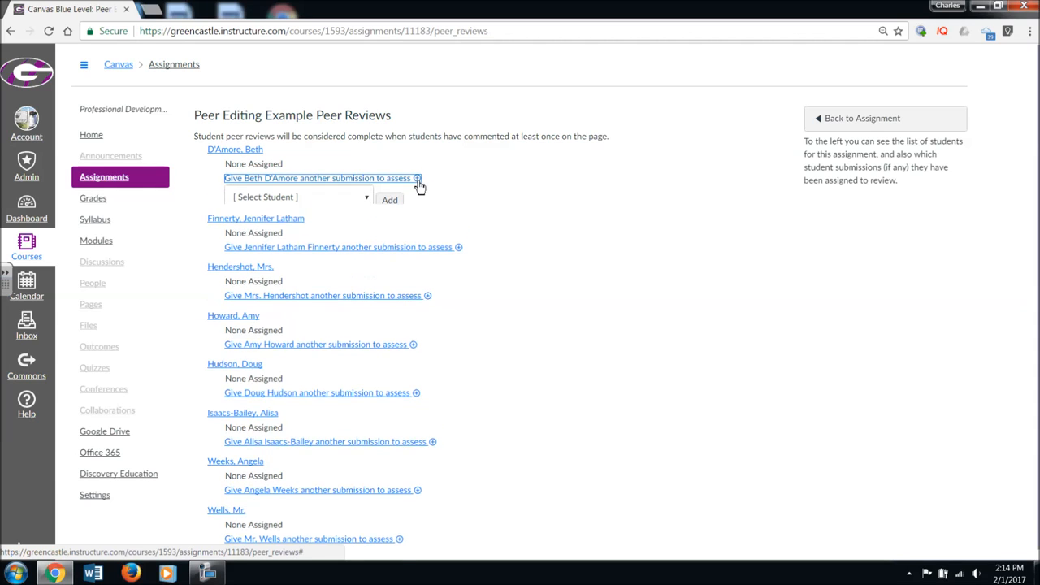
{"action": "left_click", "coordinate": [364, 197]}
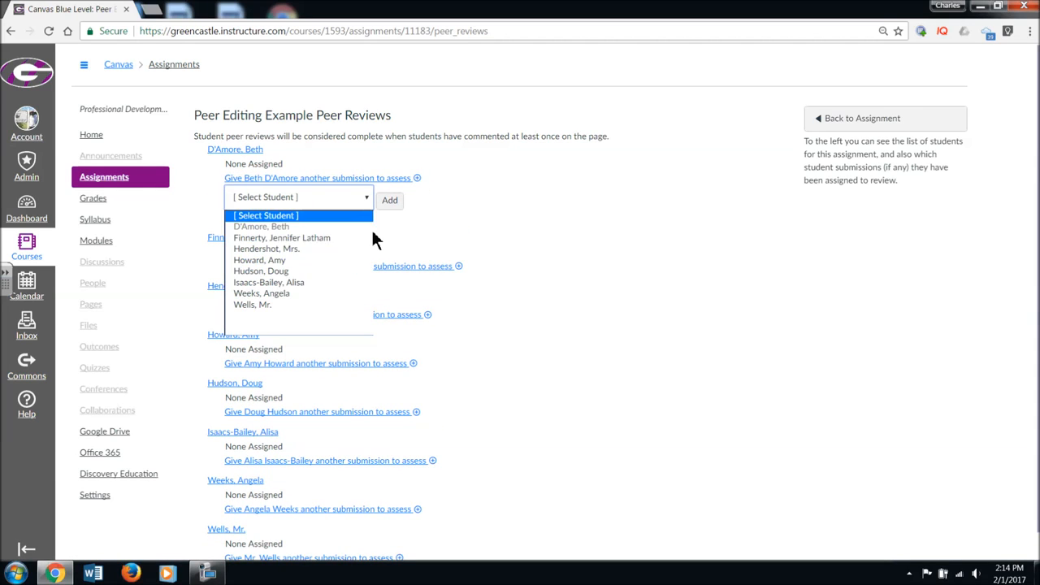
{"action": "left_click", "coordinate": [333, 273]}
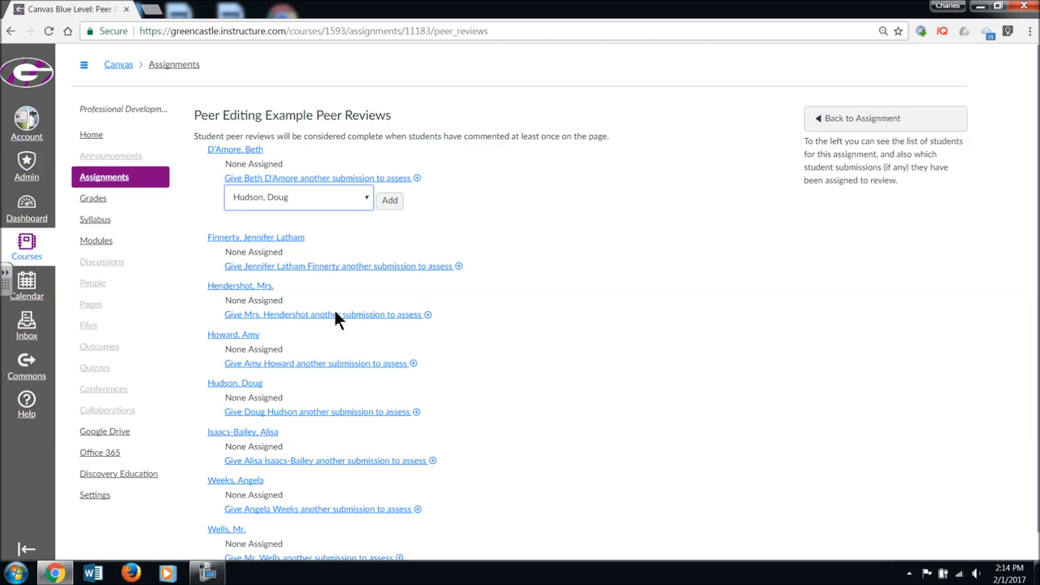
Select the seventh listed student as the submission for the second listed student to assess
{"action": "left_click", "coordinate": [460, 268]}
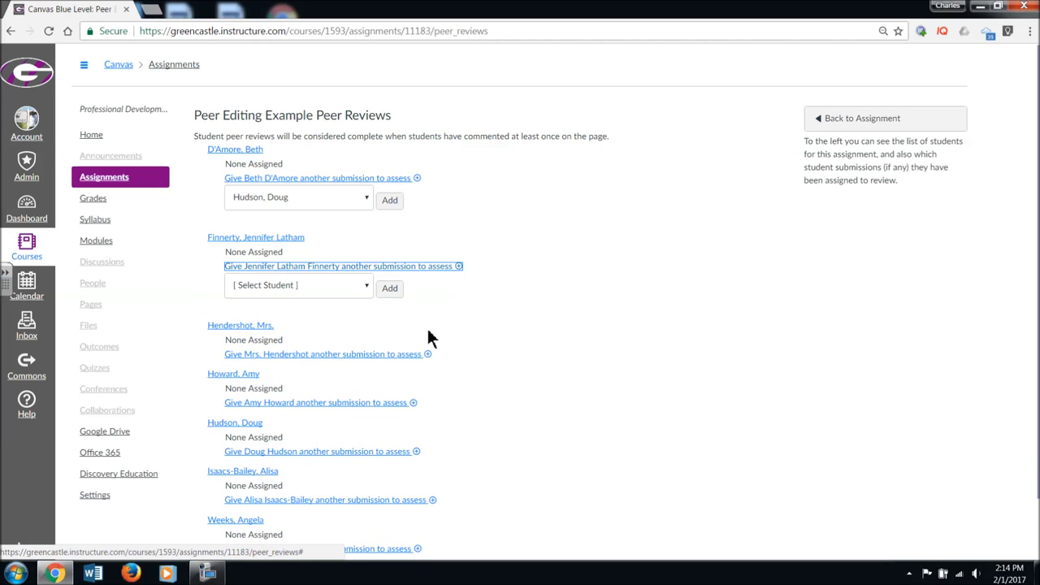
{"action": "left_click", "coordinate": [367, 284]}
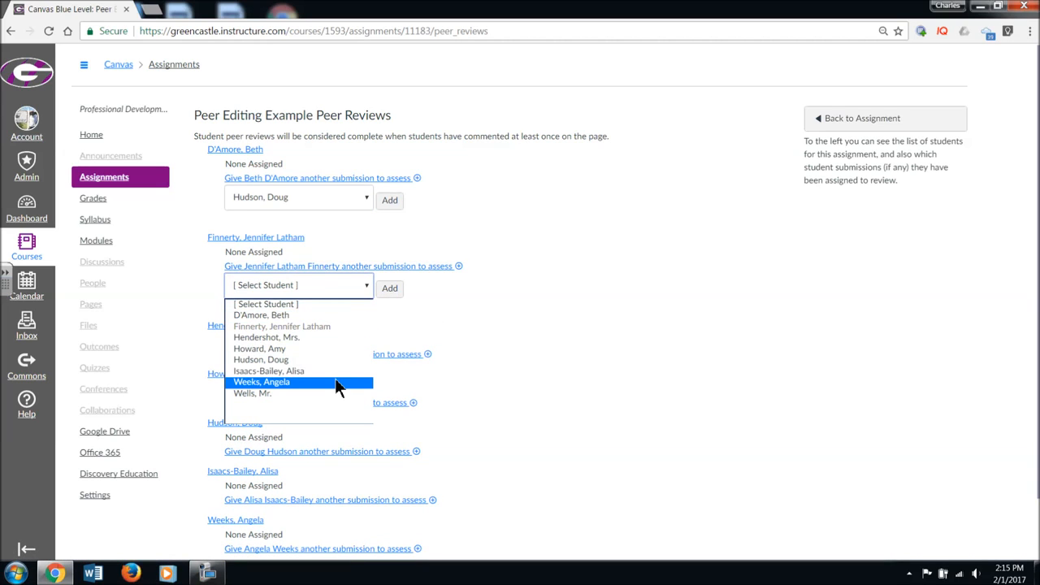
{"action": "left_click", "coordinate": [334, 382]}
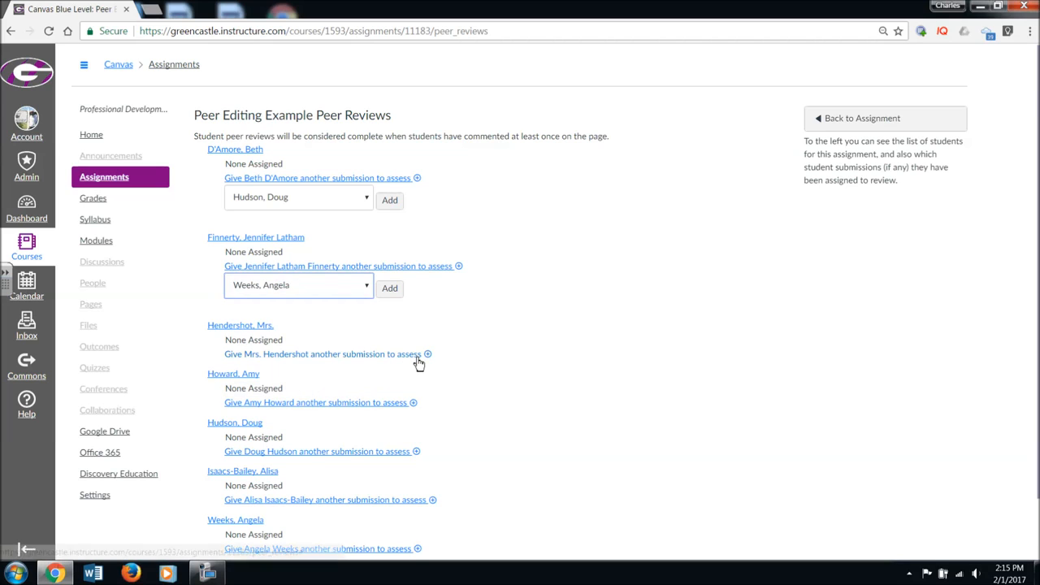
Look over the remaining students in the peer review list and return to the assignment without adding the selected reviews
{"action": "scroll", "coordinate": [416, 363], "scroll_direction": "down", "scroll_amount": 1}
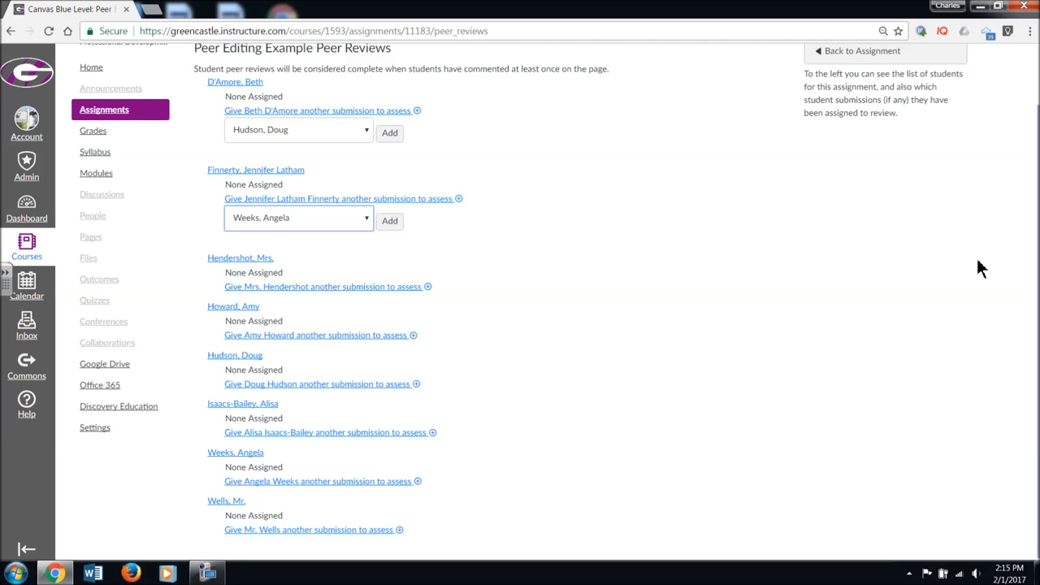
{"action": "scroll", "coordinate": [1035, 326], "scroll_direction": "up", "scroll_amount": 2}
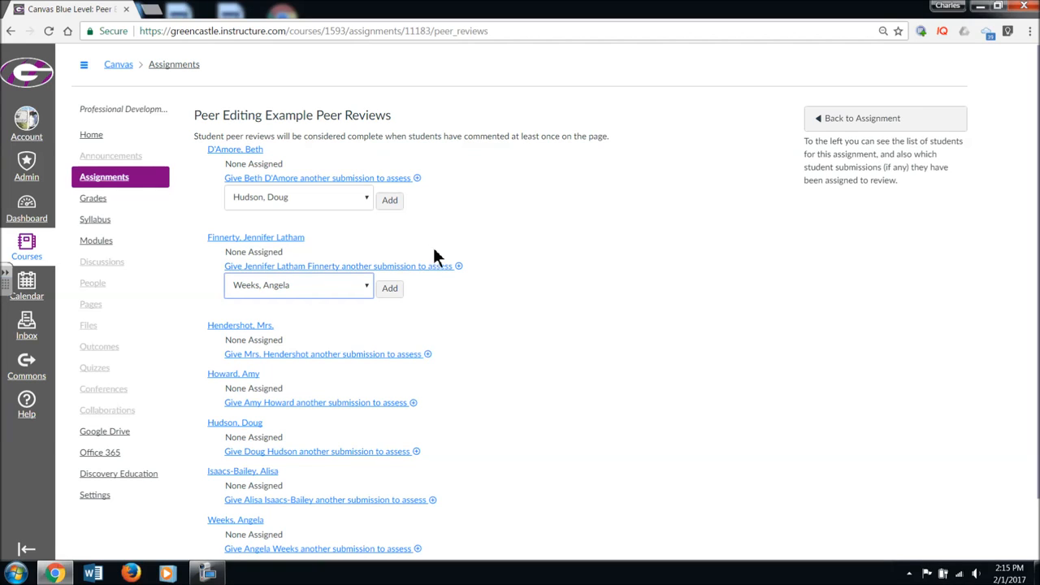
{"action": "left_click", "coordinate": [368, 284]}
{"action": "left_click", "coordinate": [601, 193]}
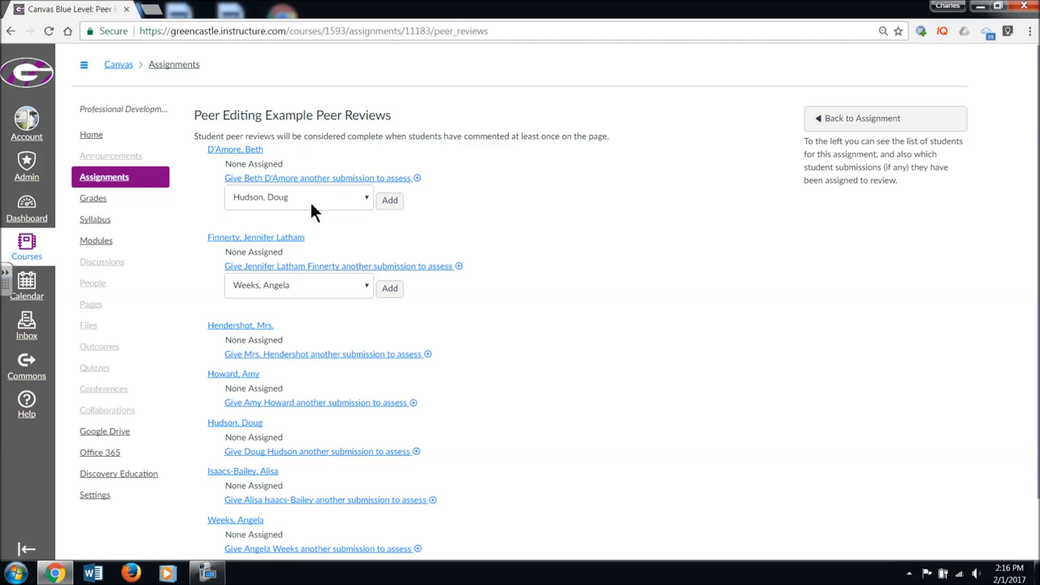
{"action": "left_click", "coordinate": [889, 119]}
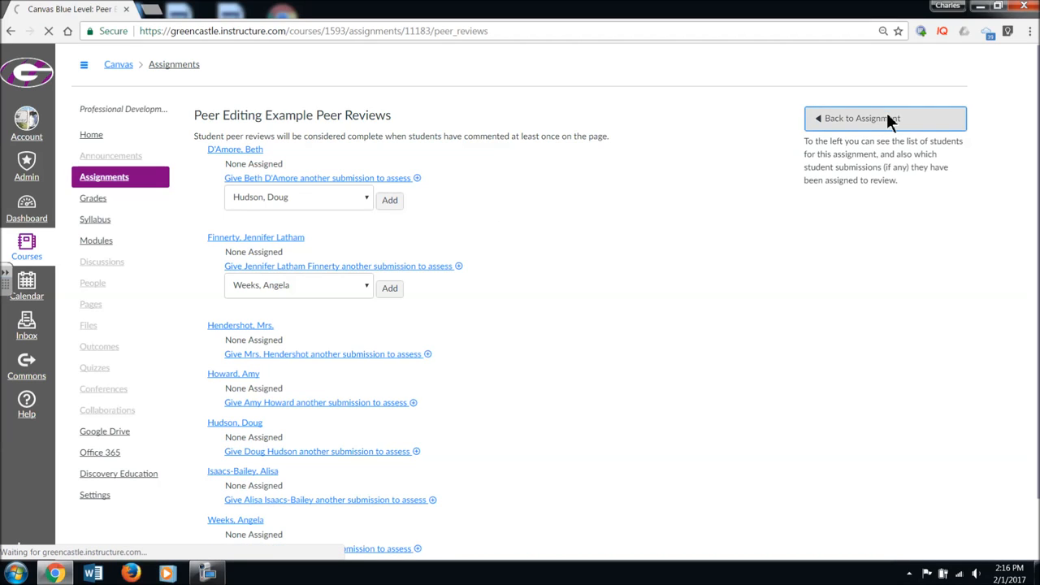